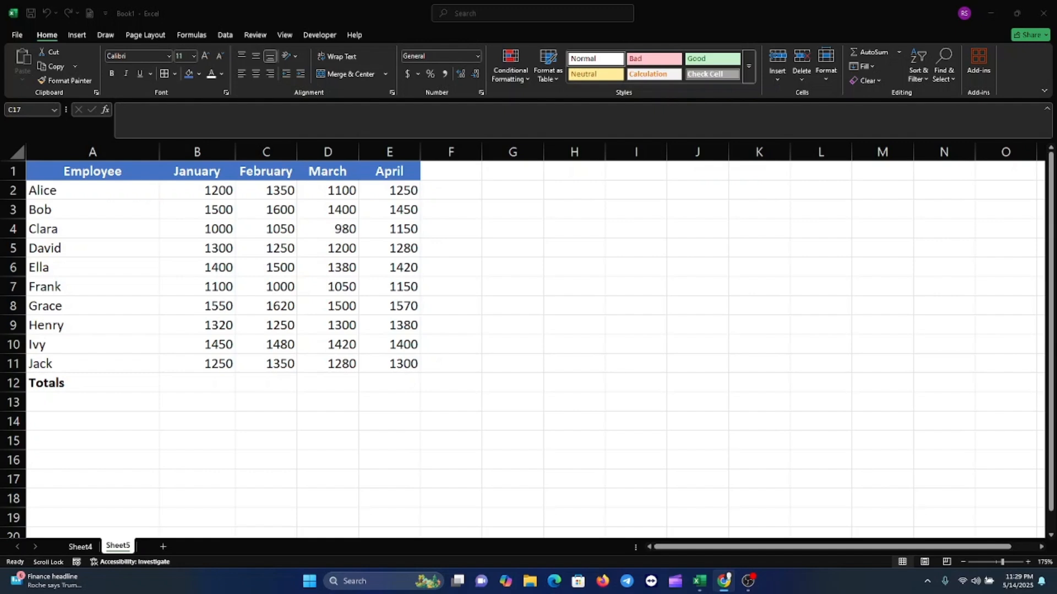
# Enter the formula =SUM(B2:B11) in cell B12 to total the January column
pyautogui.hotkey('alt', 'Tab')
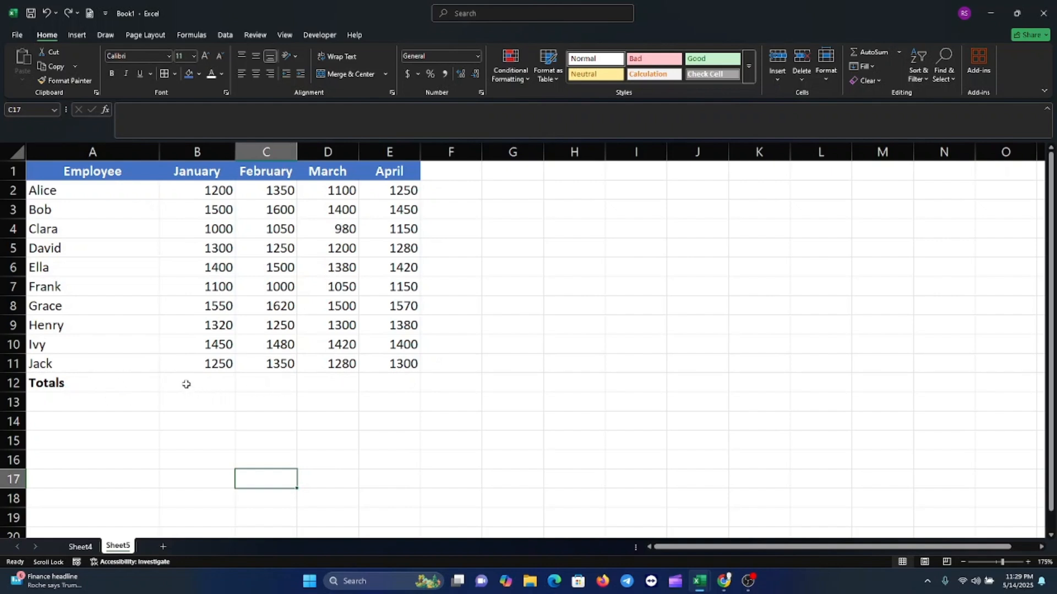
pyautogui.click(187, 385)
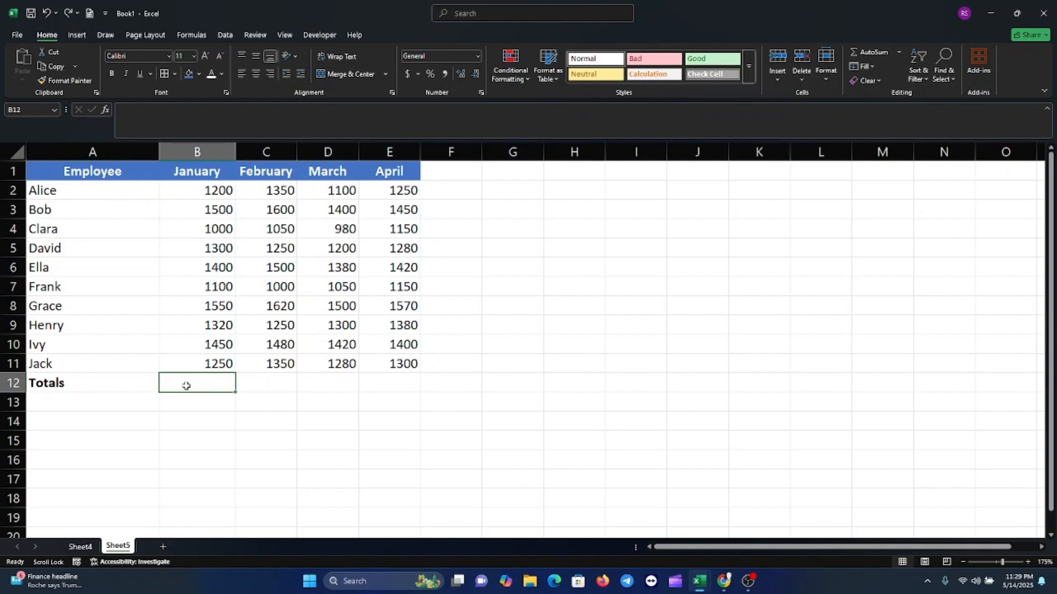
pyautogui.write('=')
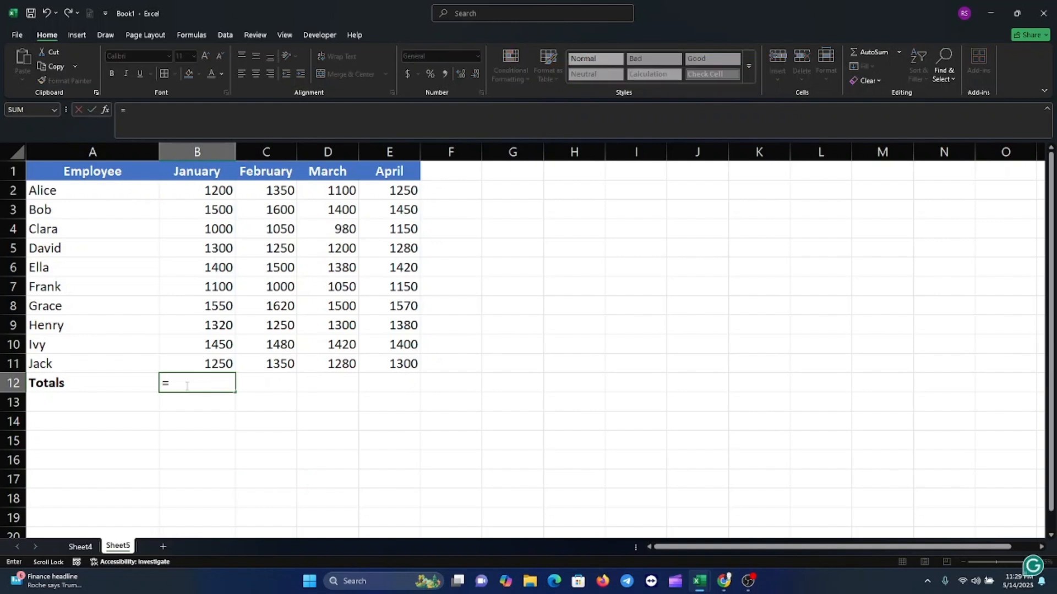
pyautogui.write('SUM')
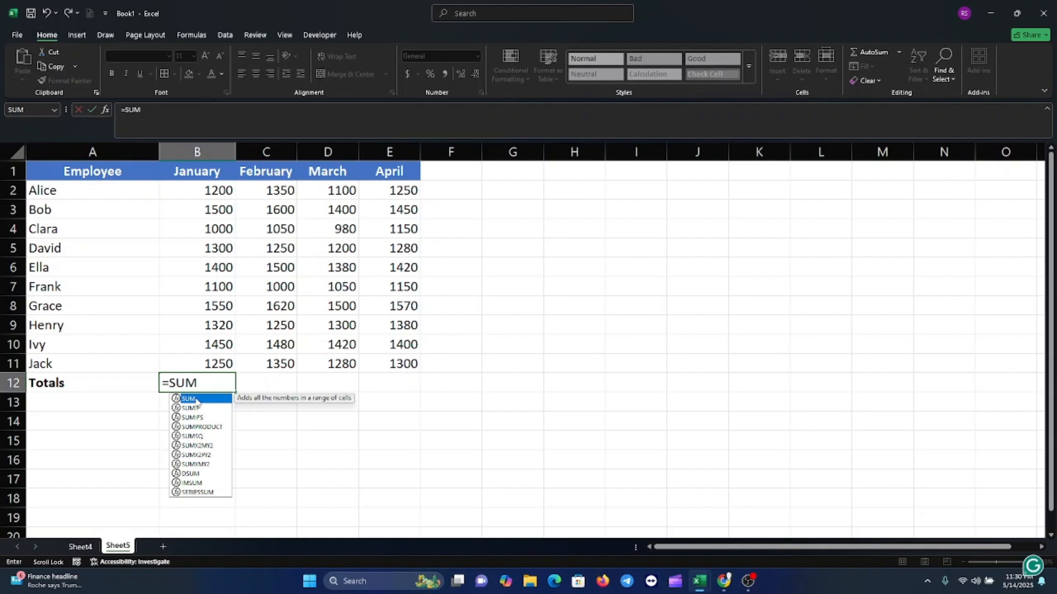
pyautogui.doubleClick(203, 400)
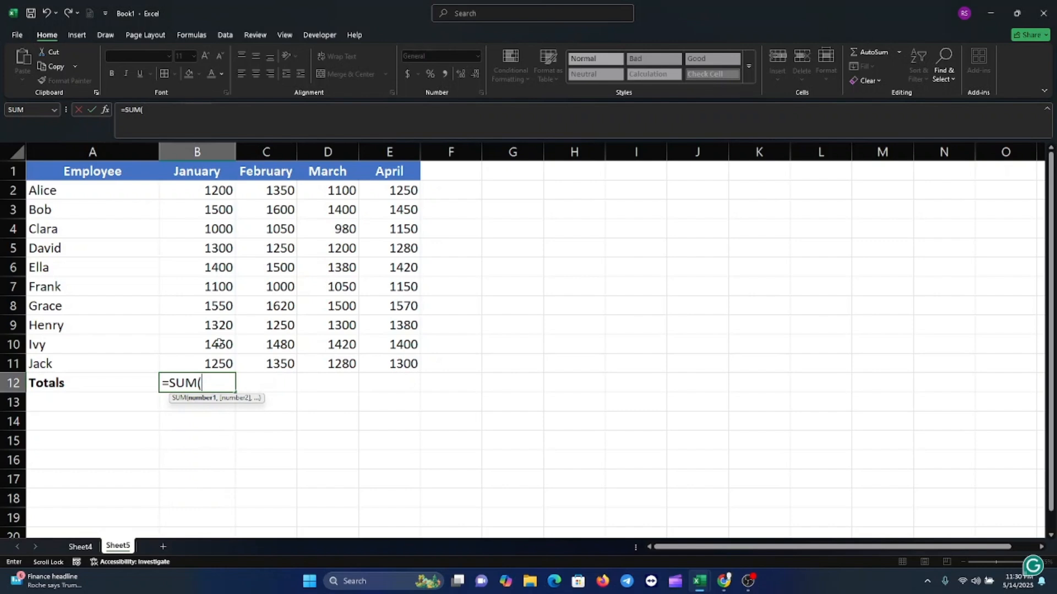
pyautogui.moveTo(204, 191); pyautogui.dragTo(214, 367)
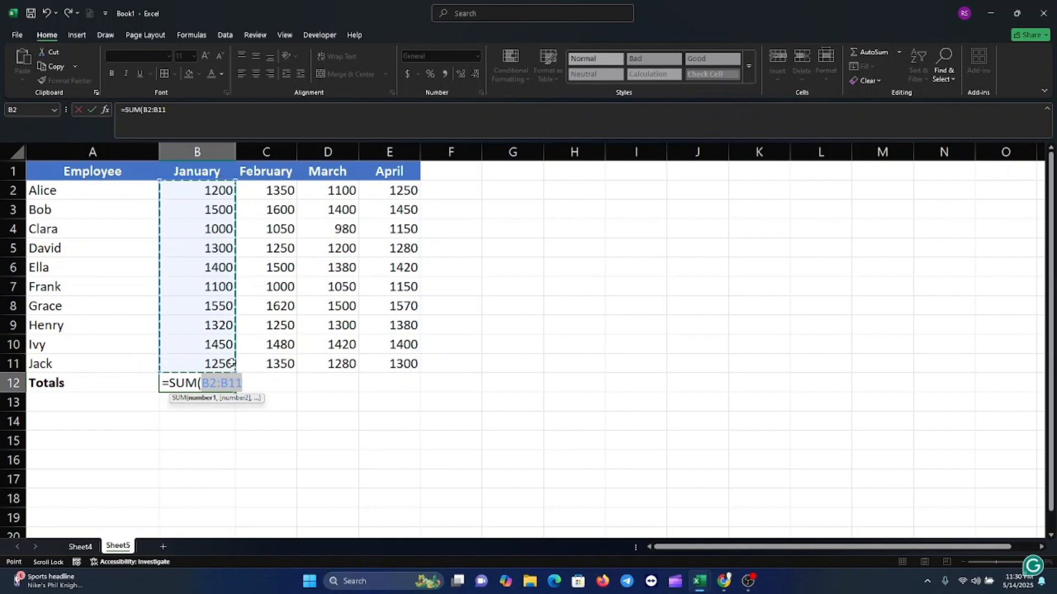
pyautogui.write(')')
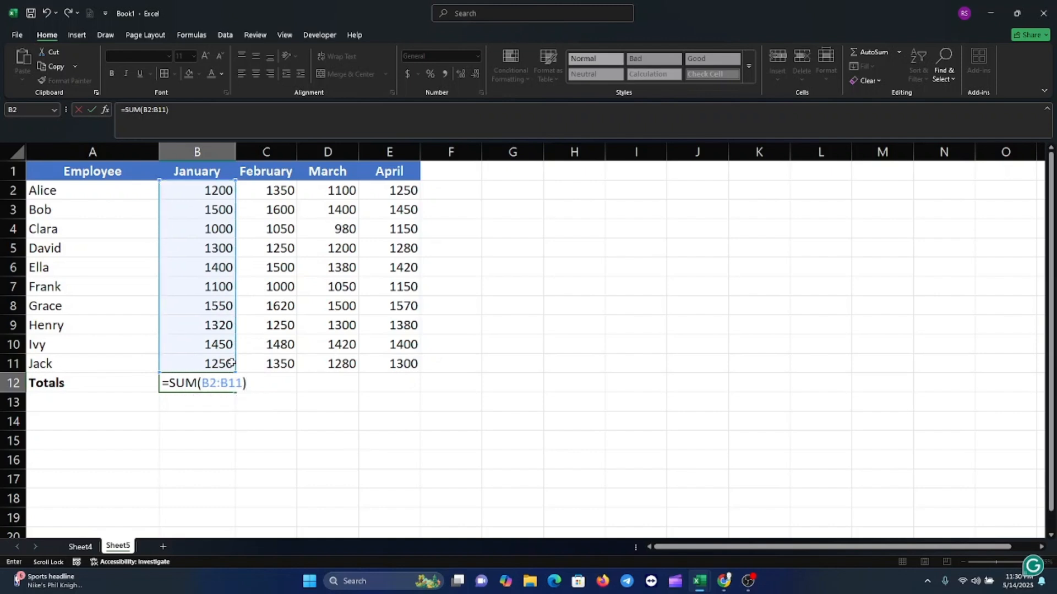
pyautogui.press('Return')
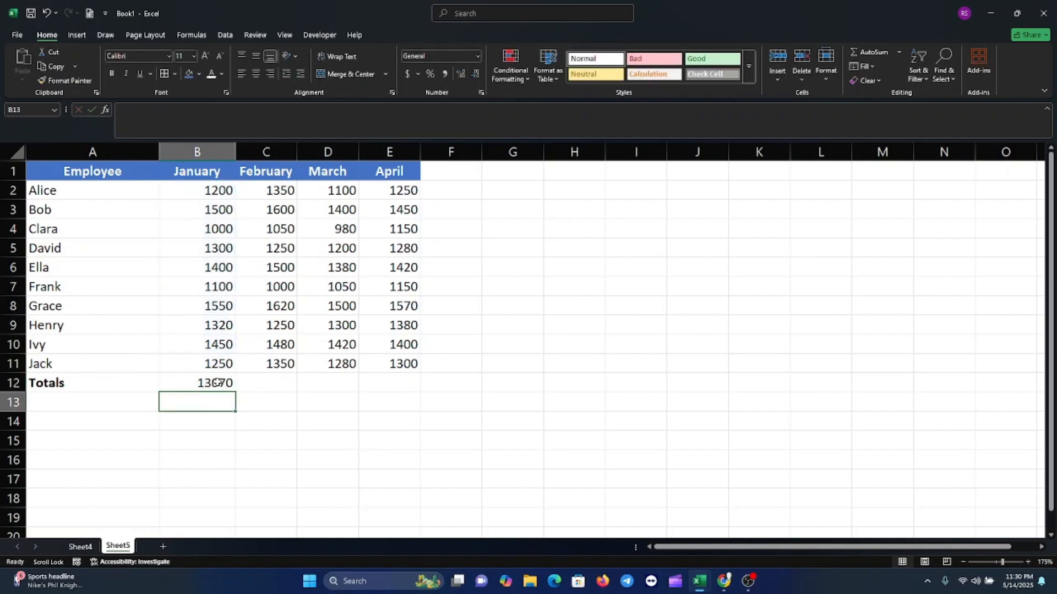
# Copy the January total formula from B12 across to the February, March and April totals in C12:E12
pyautogui.click(217, 383)
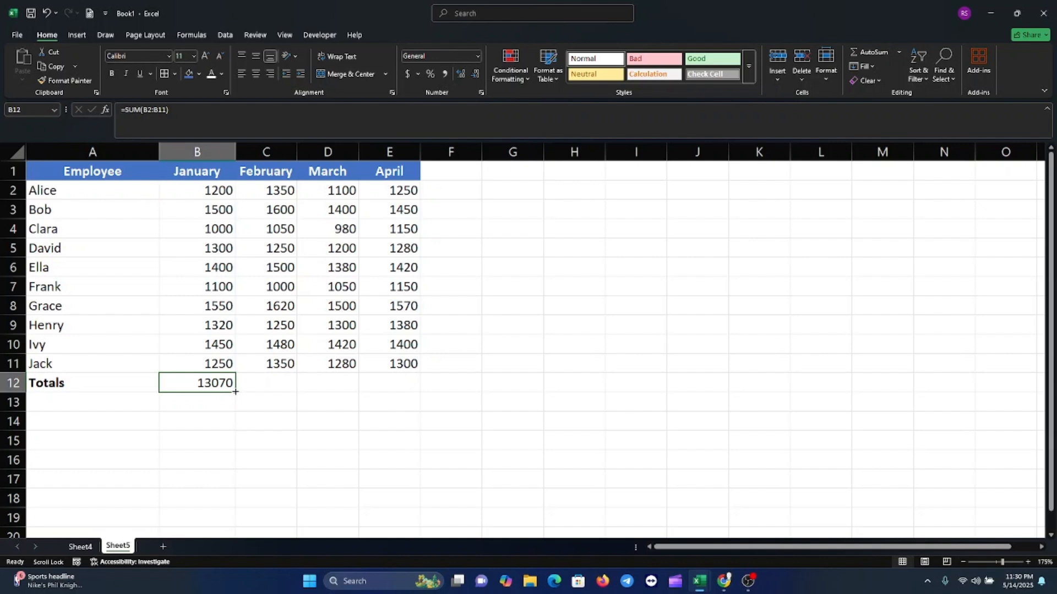
pyautogui.moveTo(236, 391); pyautogui.dragTo(391, 397)
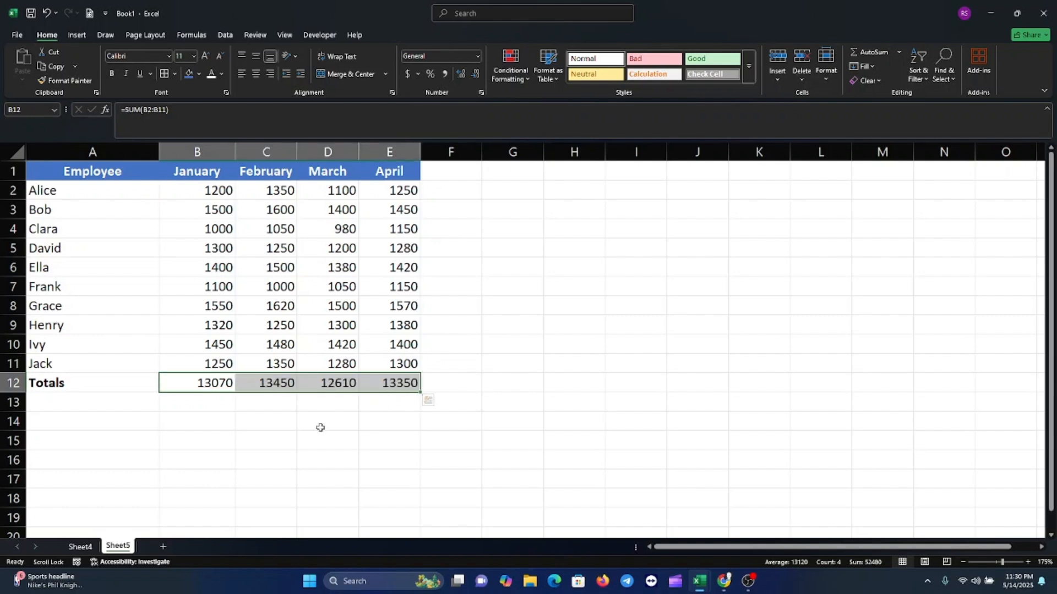
pyautogui.click(319, 426)
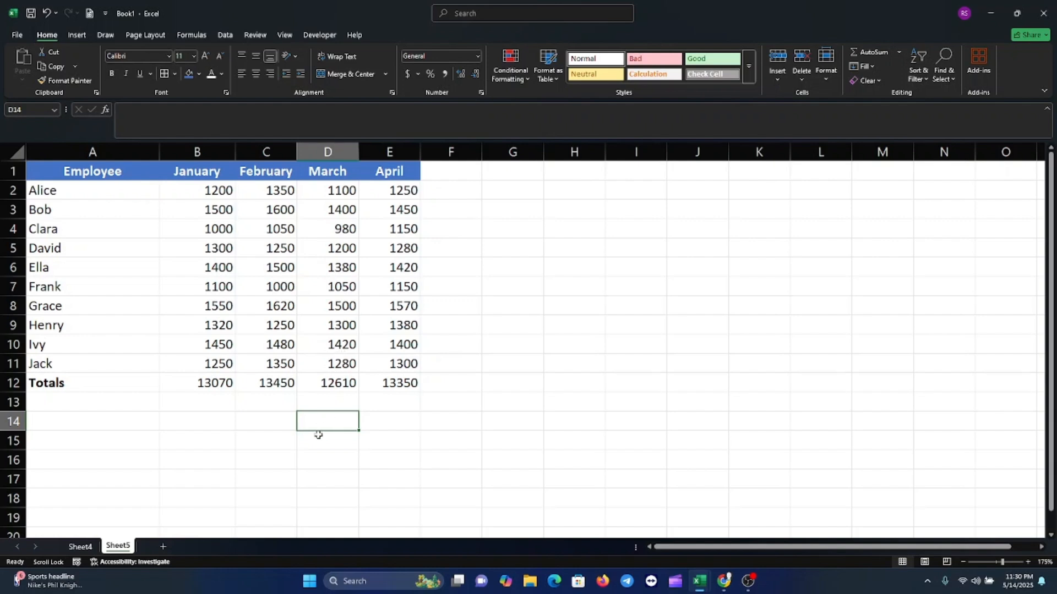
# Undo the fill across the Totals row and the January SUM formula
pyautogui.hotkey('ctrl', 'z')
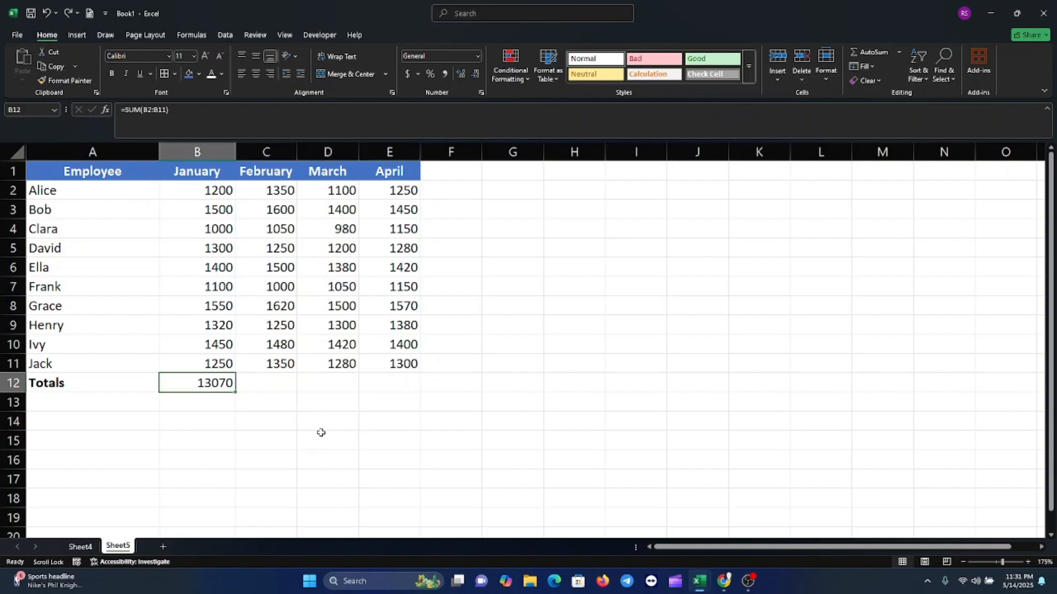
pyautogui.hotkey('ctrl', 'z')
pyautogui.click(239, 395)
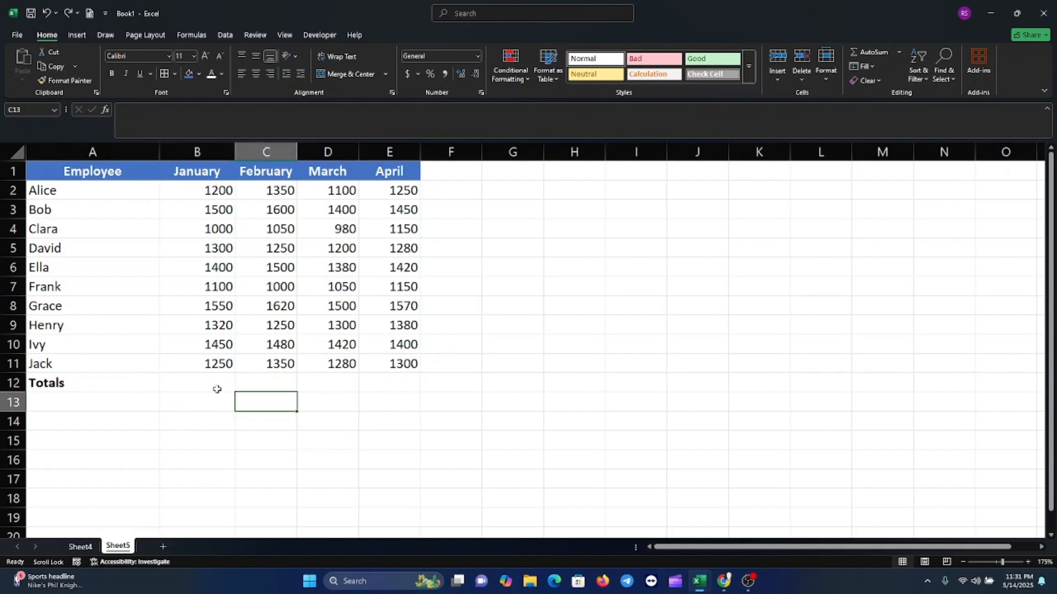
pyautogui.click(211, 414)
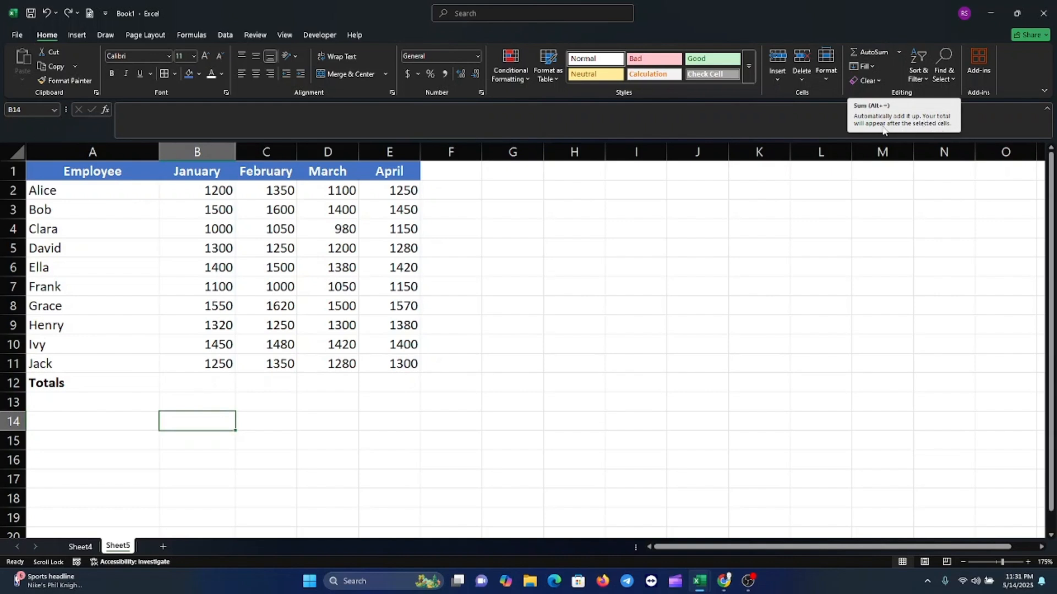
# Total the January values in B2:B11 with AutoSum, placing the result in B12
pyautogui.click(210, 384)
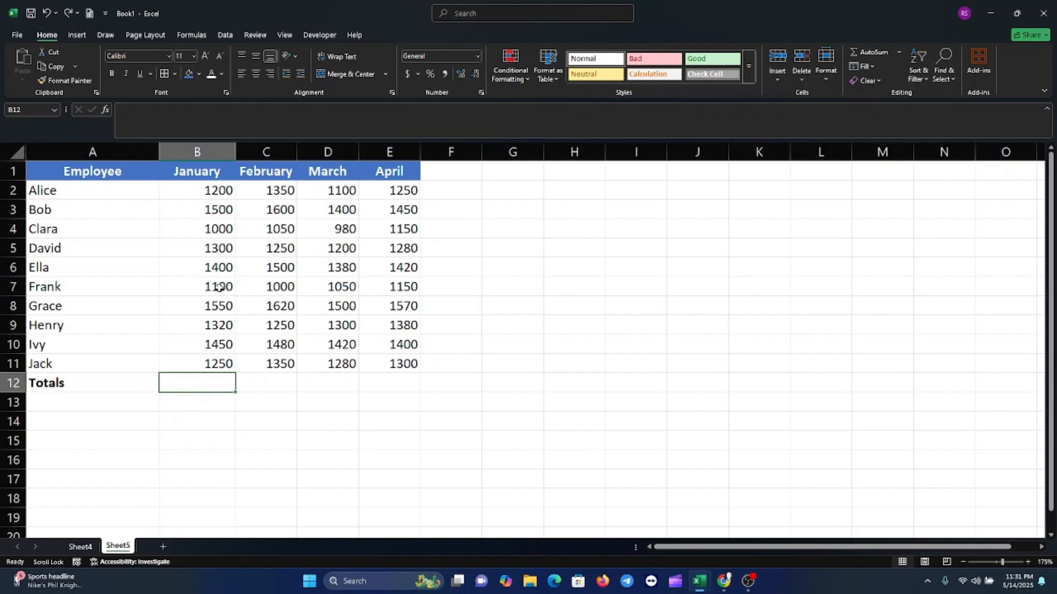
pyautogui.moveTo(206, 191); pyautogui.dragTo(208, 364)
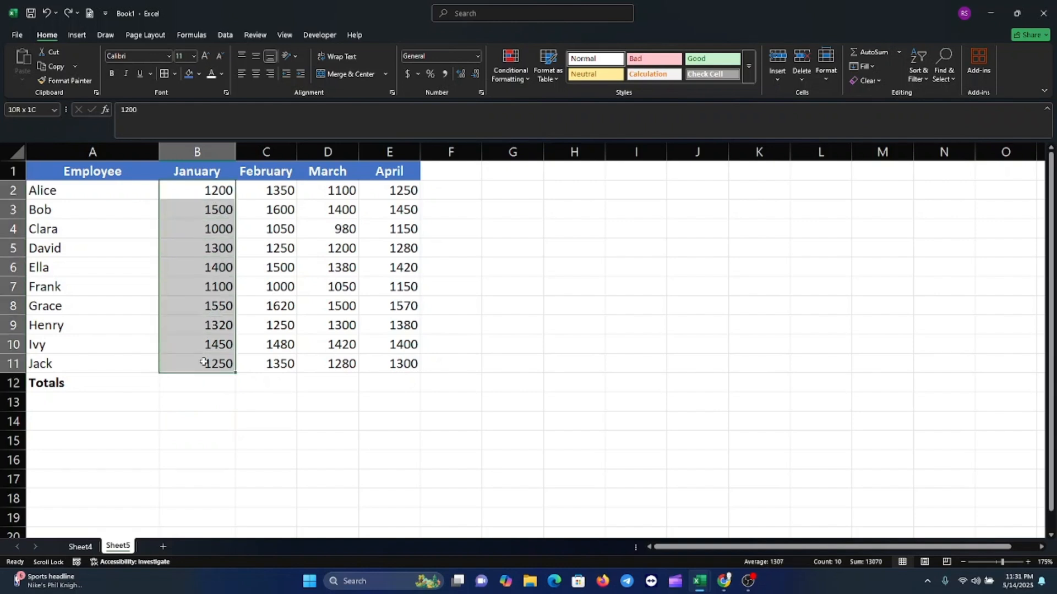
pyautogui.click(878, 58)
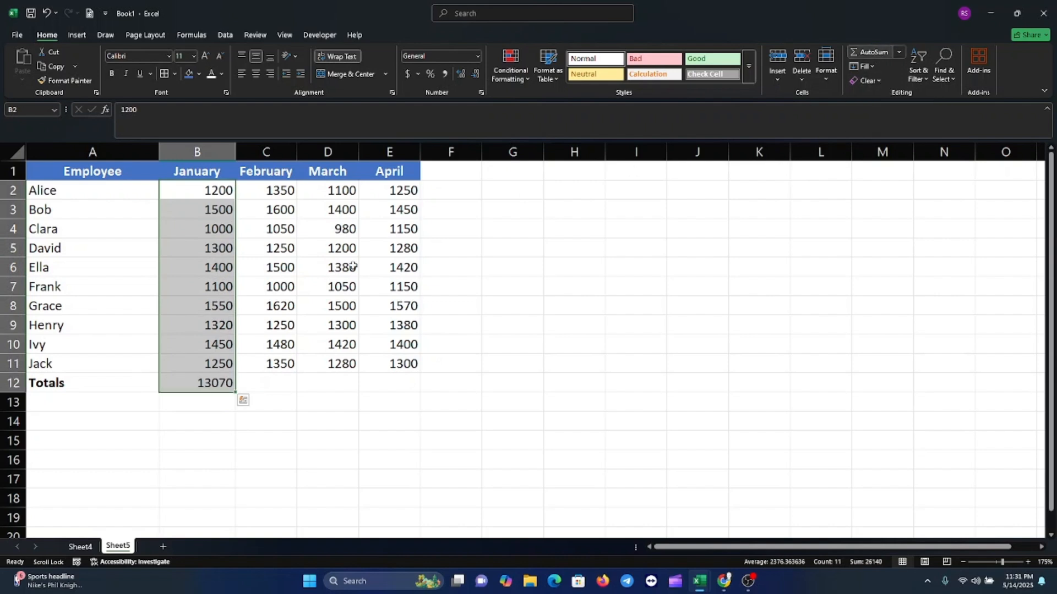
pyautogui.click(219, 406)
# Fill the AutoSum formula in B12 across the Totals row through April in E12
pyautogui.click(217, 388)
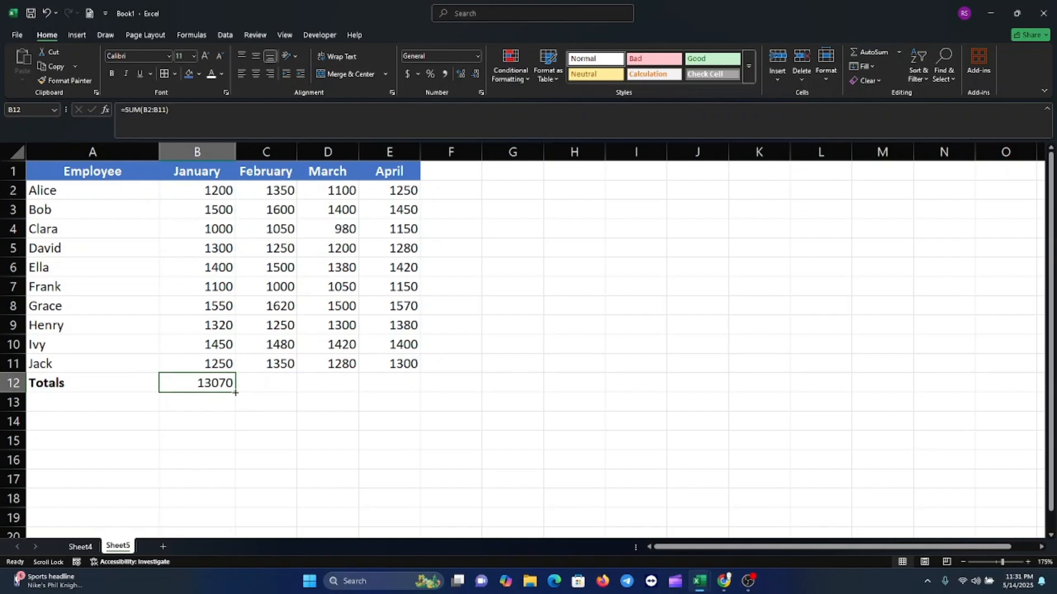
pyautogui.moveTo(234, 393); pyautogui.dragTo(381, 396)
pyautogui.click(301, 429)
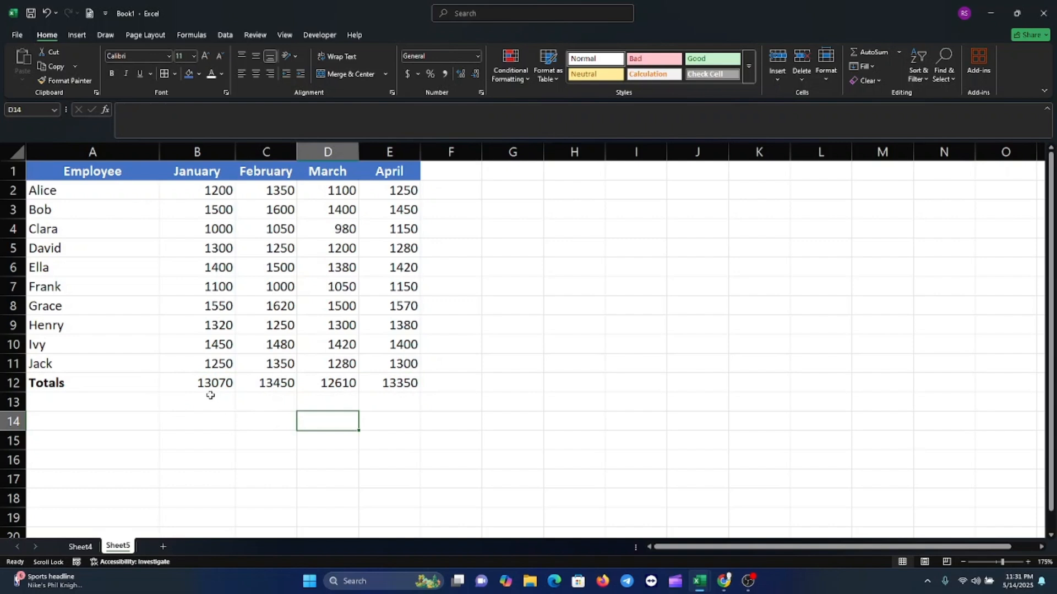
# Make the monthly totals in B12:E12 bold
pyautogui.moveTo(192, 382); pyautogui.dragTo(385, 381)
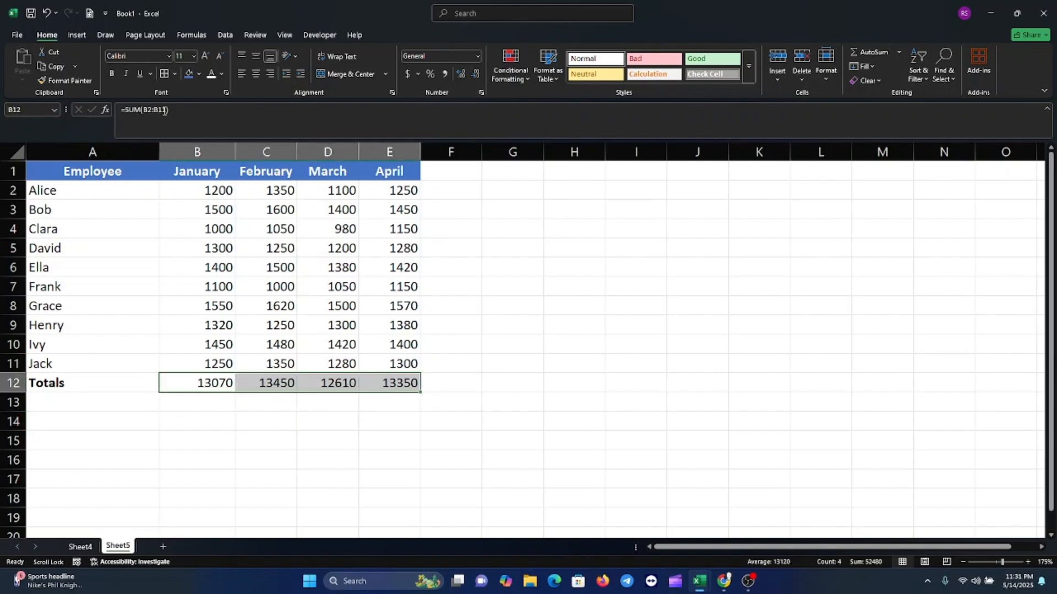
pyautogui.click(112, 74)
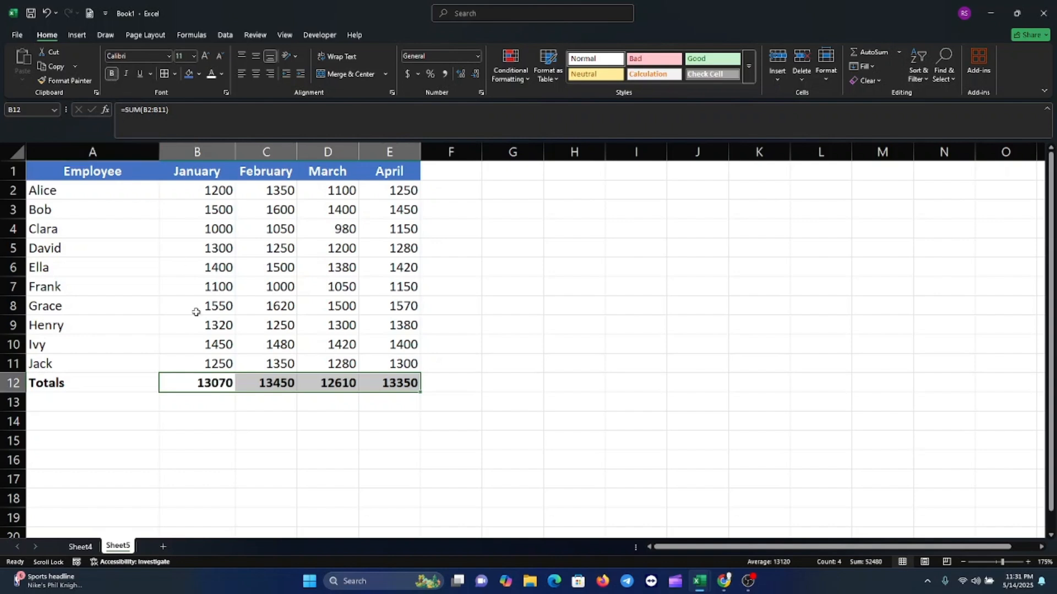
pyautogui.click(275, 460)
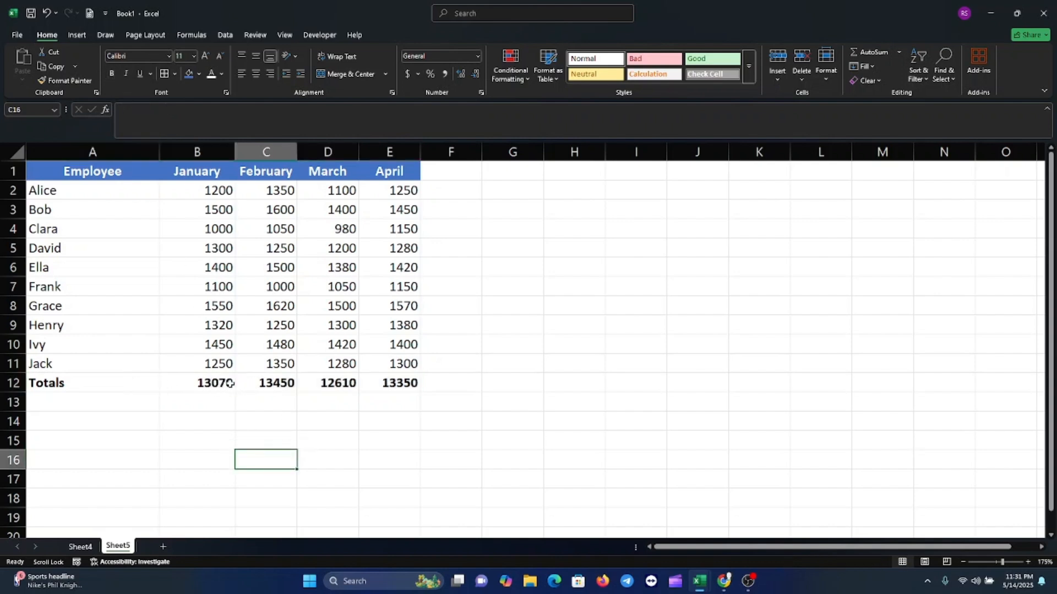
# Apply All Borders to the whole table, A1:E12
pyautogui.moveTo(90, 175); pyautogui.dragTo(386, 382)
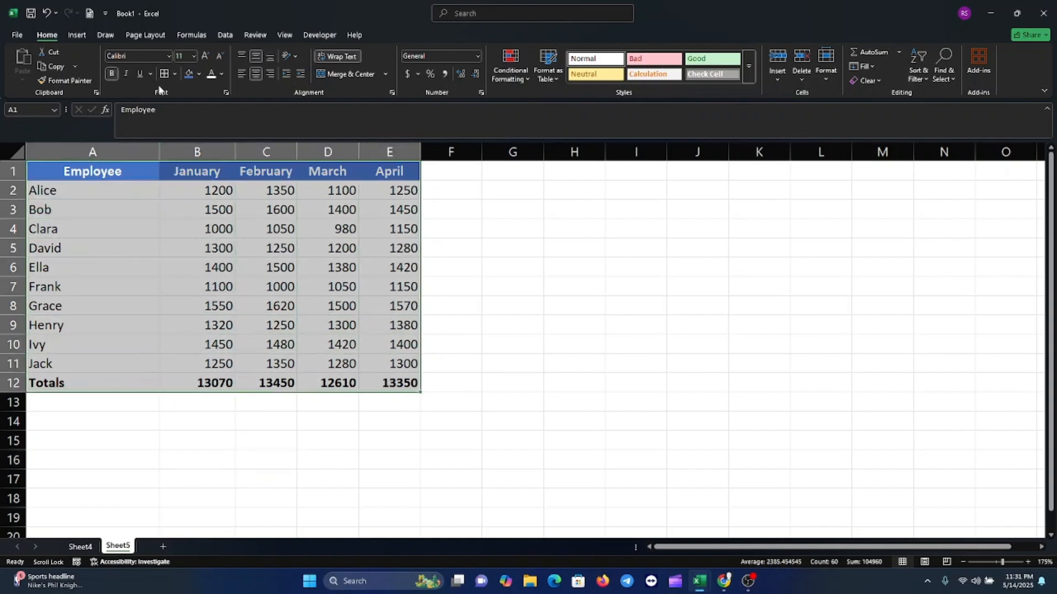
pyautogui.click(174, 73)
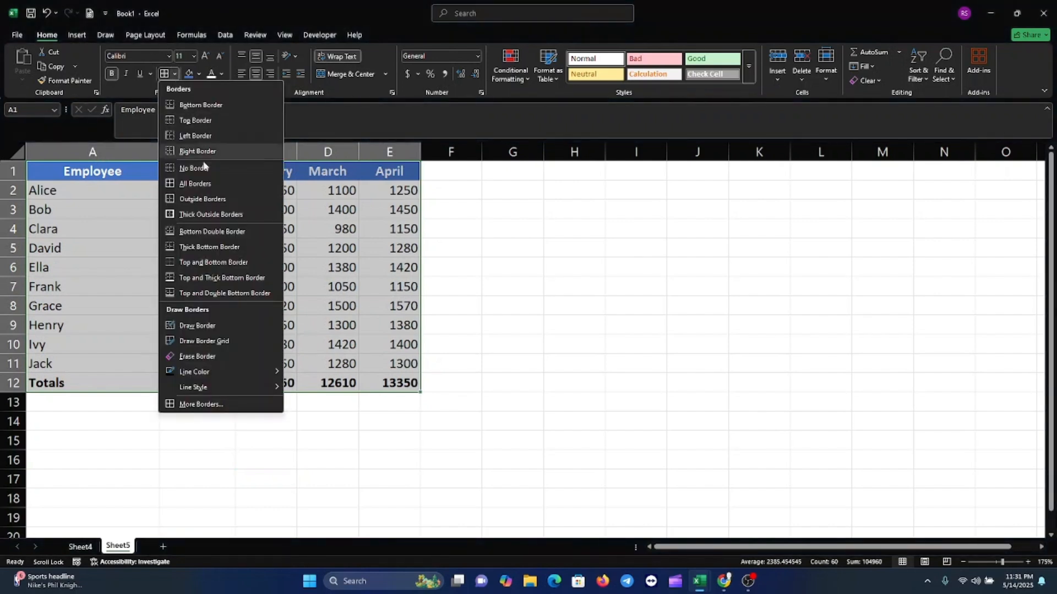
pyautogui.click(189, 185)
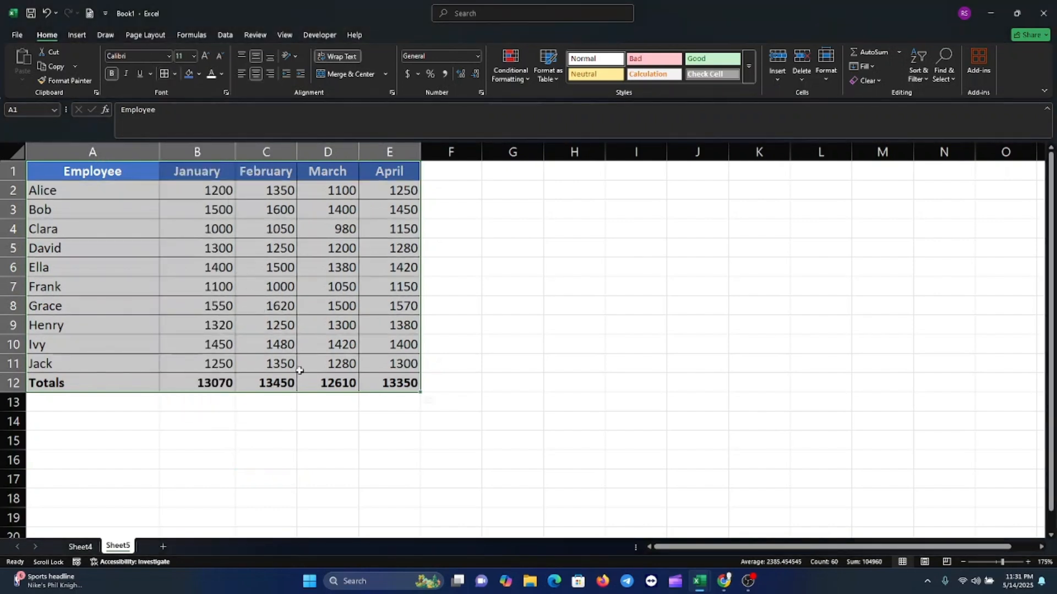
pyautogui.click(321, 424)
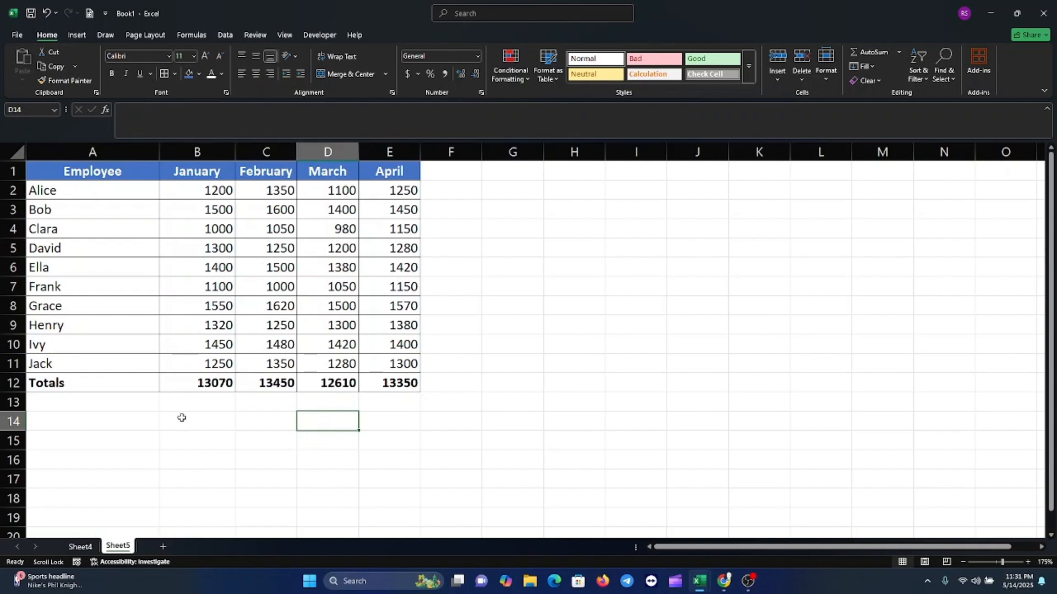
pyautogui.hotkey('alt', 'Tab')
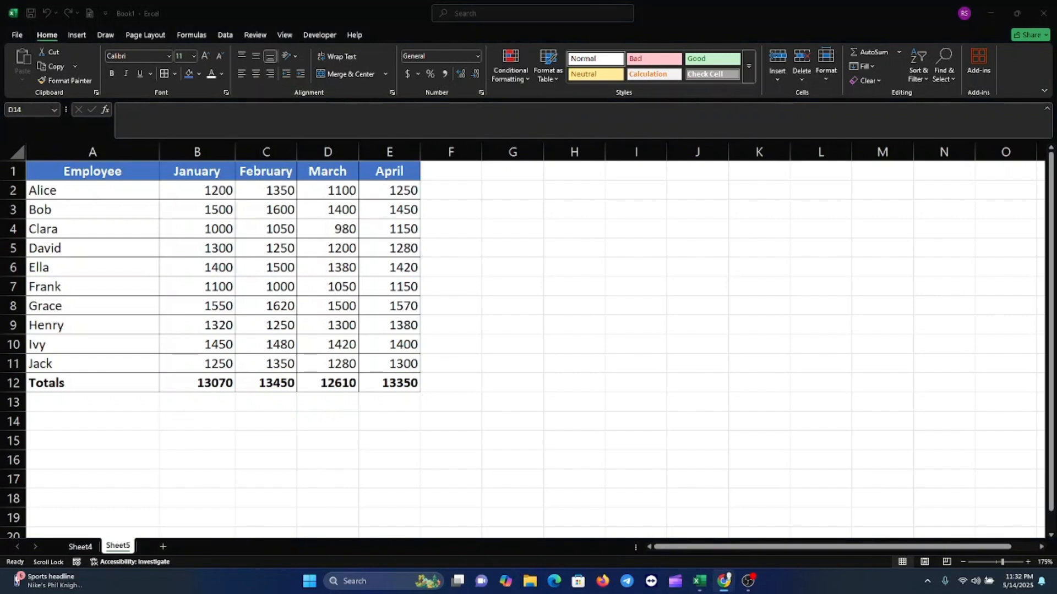